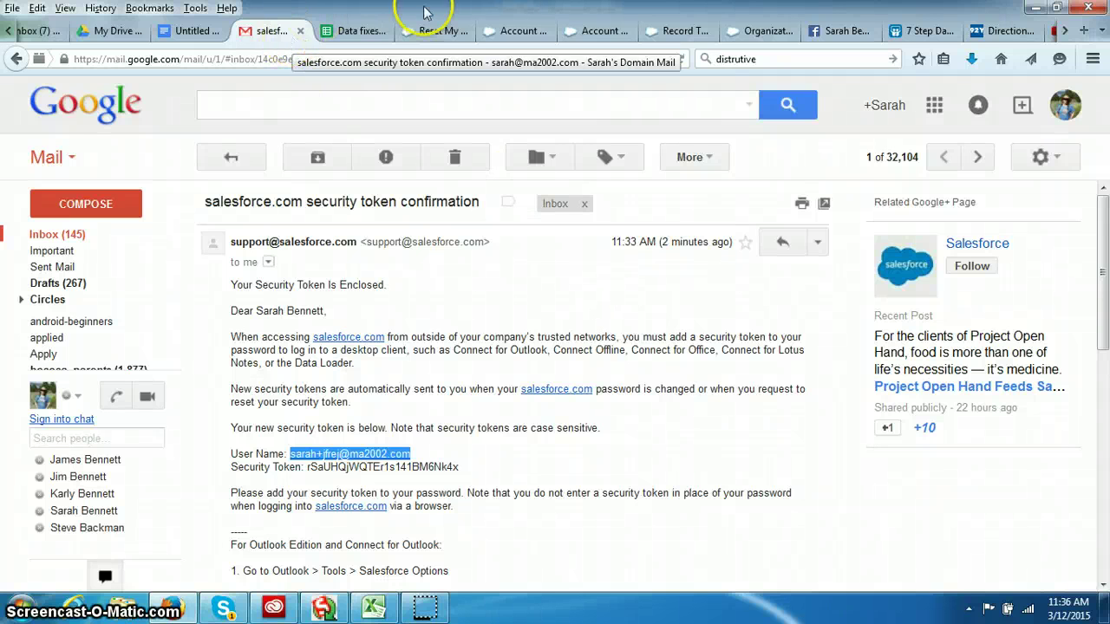
# Switch from Gmail to the Salesforce Reset Security Token page confirming a new token was sent.
pyautogui.click(429, 32)
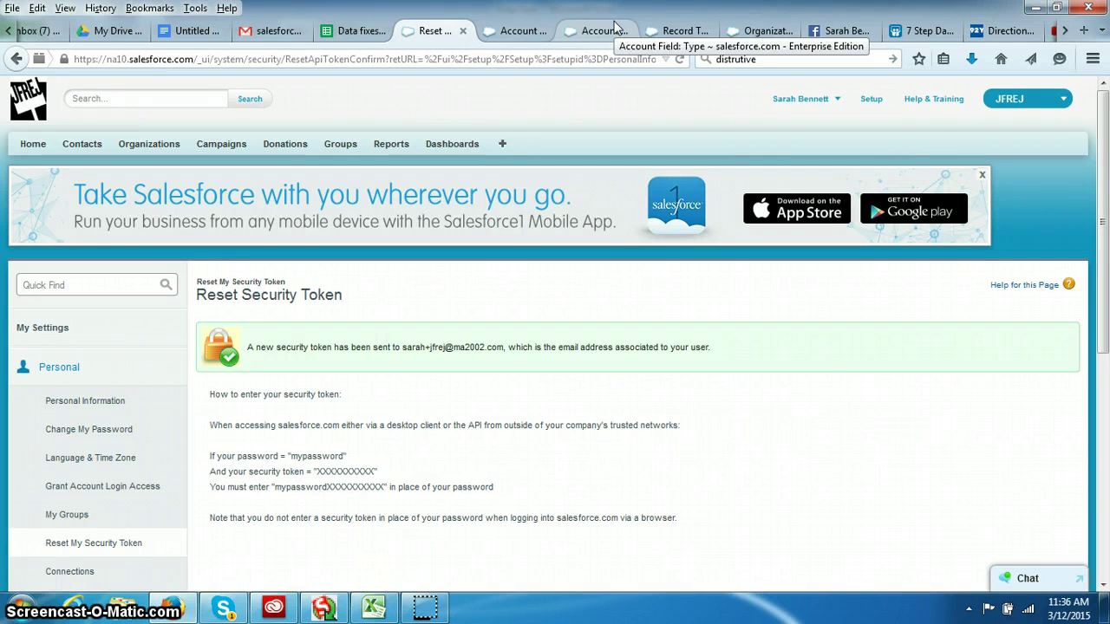
# In Salesforce Setup, search 'data lo' and open Data Management > Data Loader.
pyautogui.moveTo(614, 26); pyautogui.dragTo(528, 37)
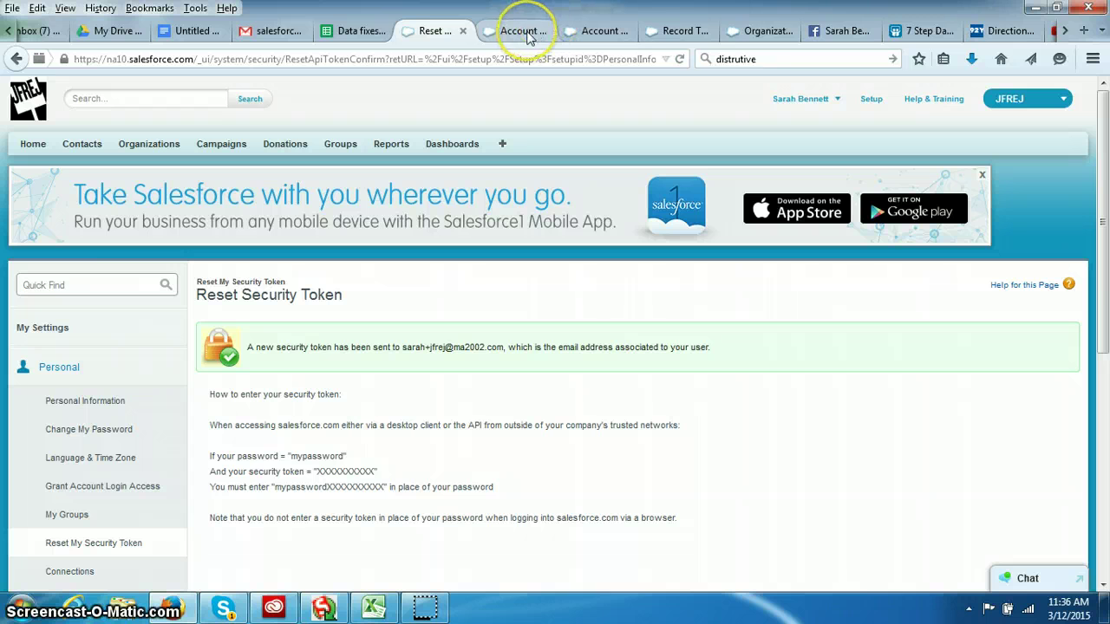
pyautogui.click(597, 31)
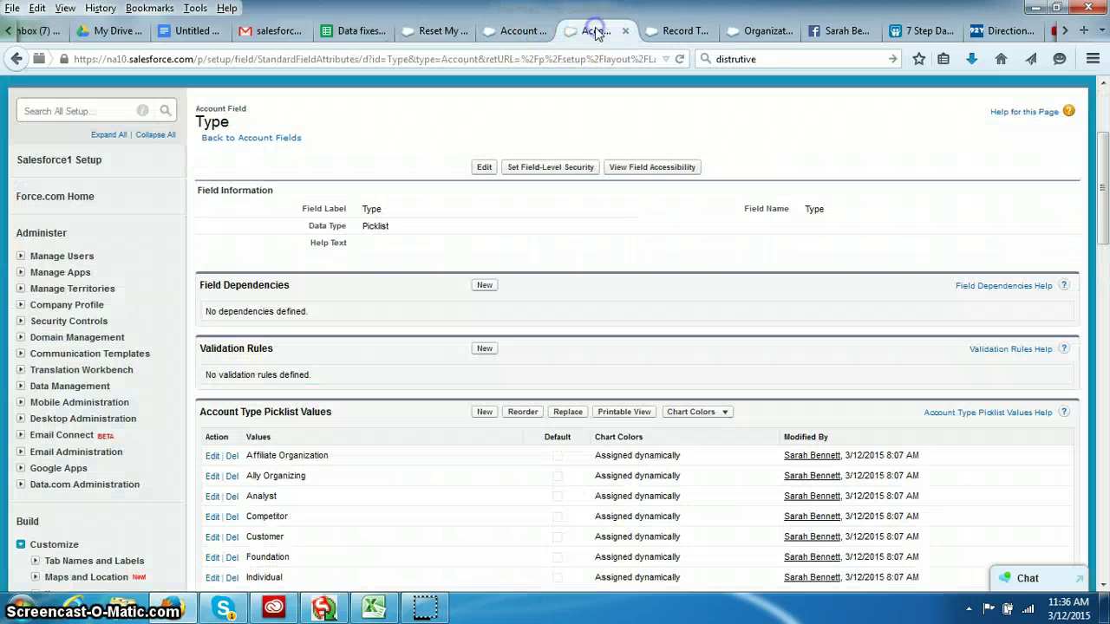
pyautogui.click(74, 112)
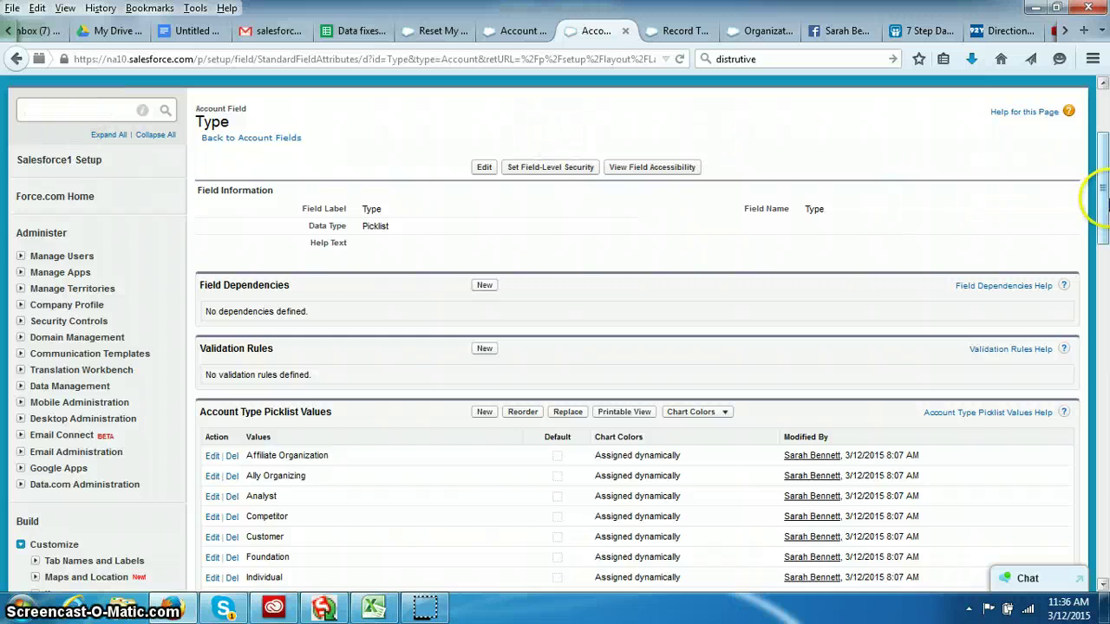
pyautogui.moveTo(1102, 178); pyautogui.dragTo(1100, 96)
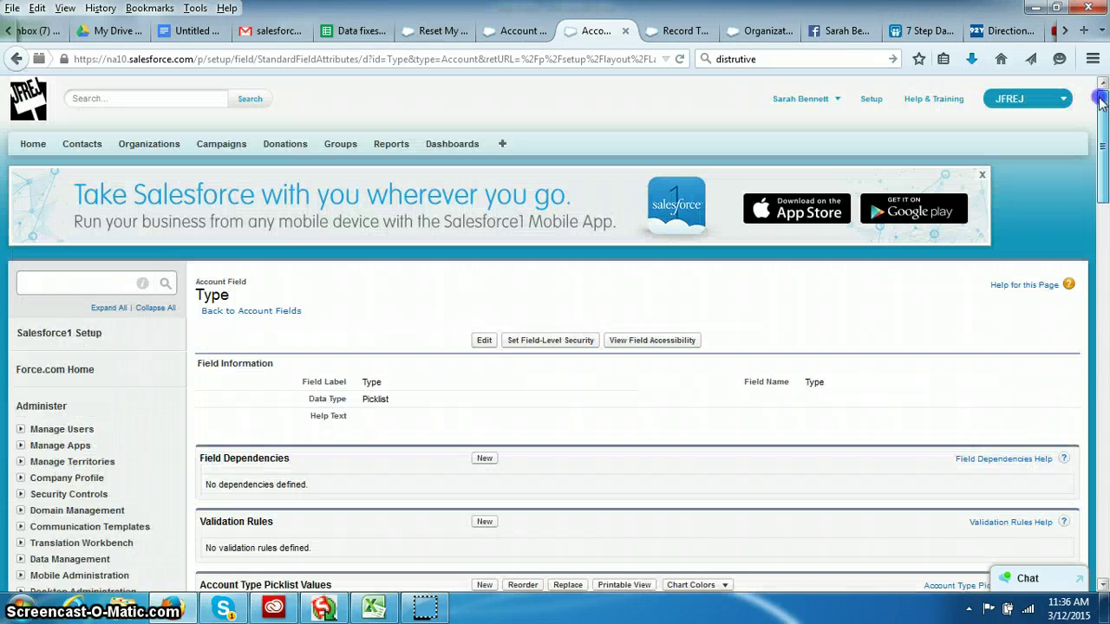
pyautogui.click(870, 100)
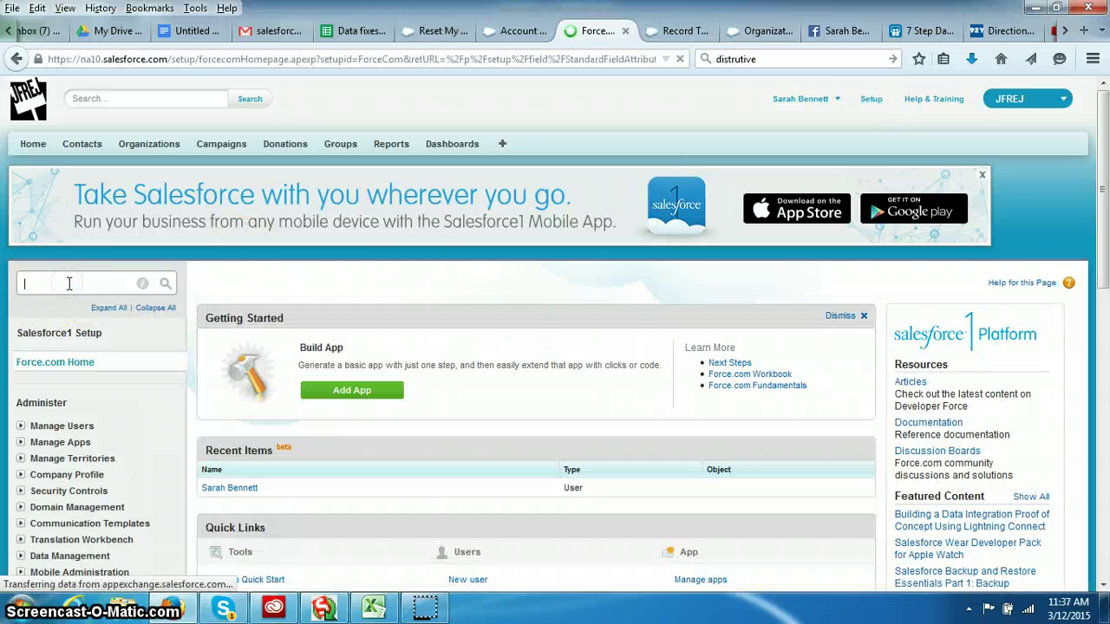
pyautogui.write('data')
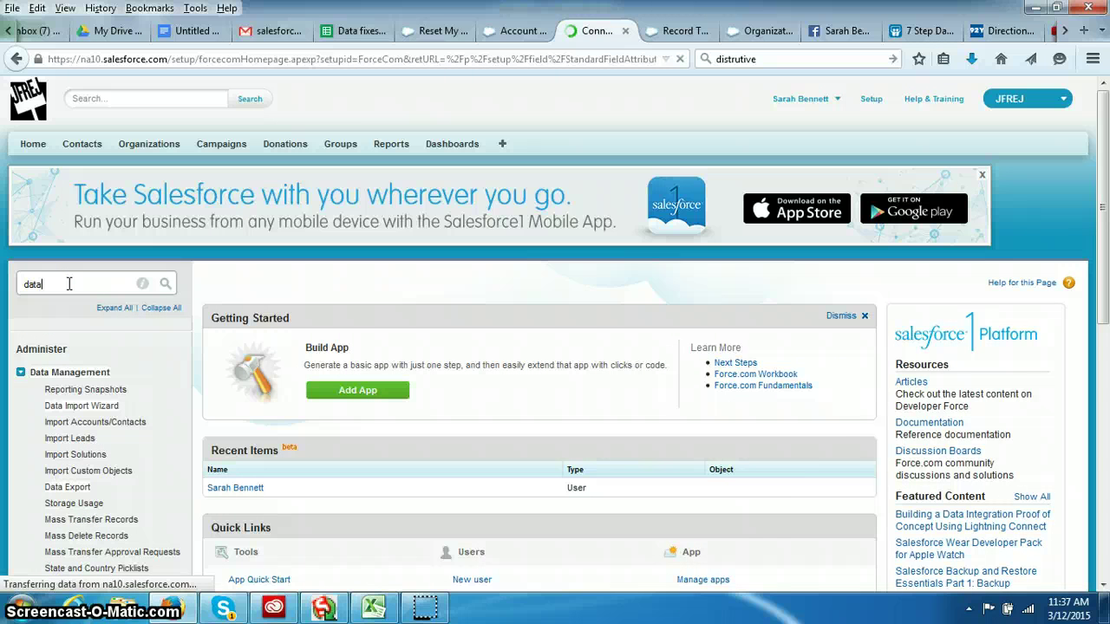
pyautogui.write(' lo')
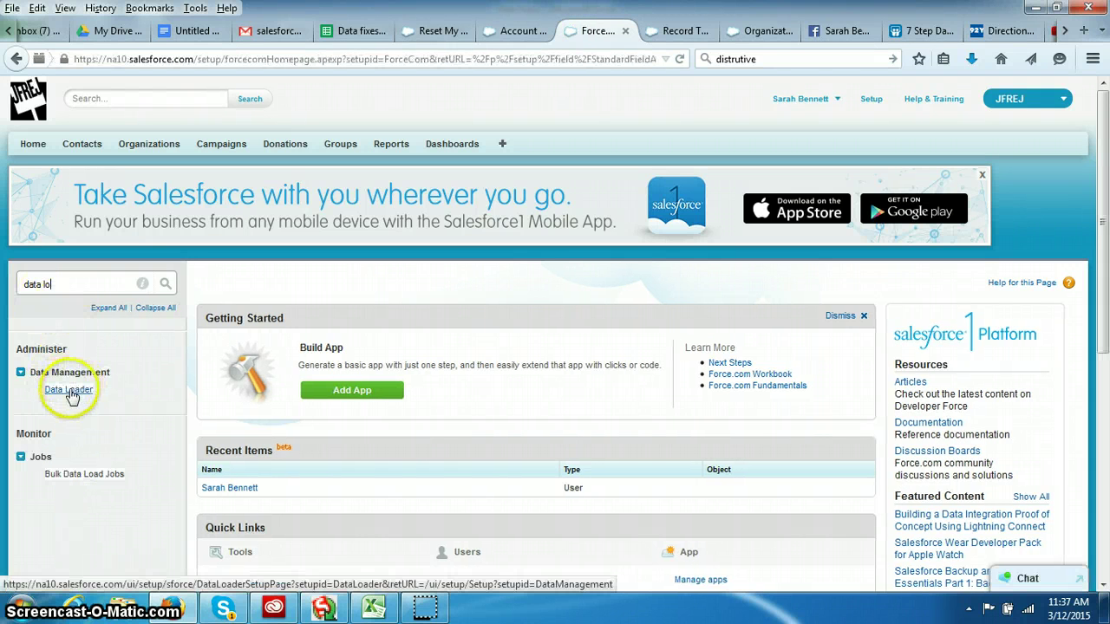
pyautogui.click(69, 391)
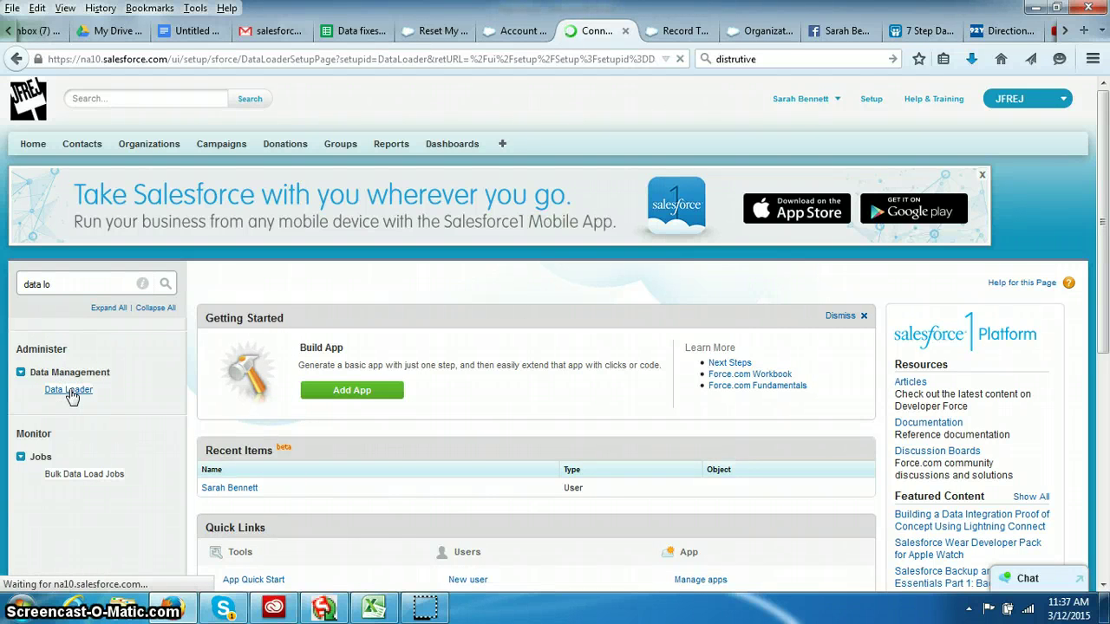
# Download the Data Loader installer, dismiss the save prompt, and bring Data Loader 29.0.0 forward.
pyautogui.click(364, 284)
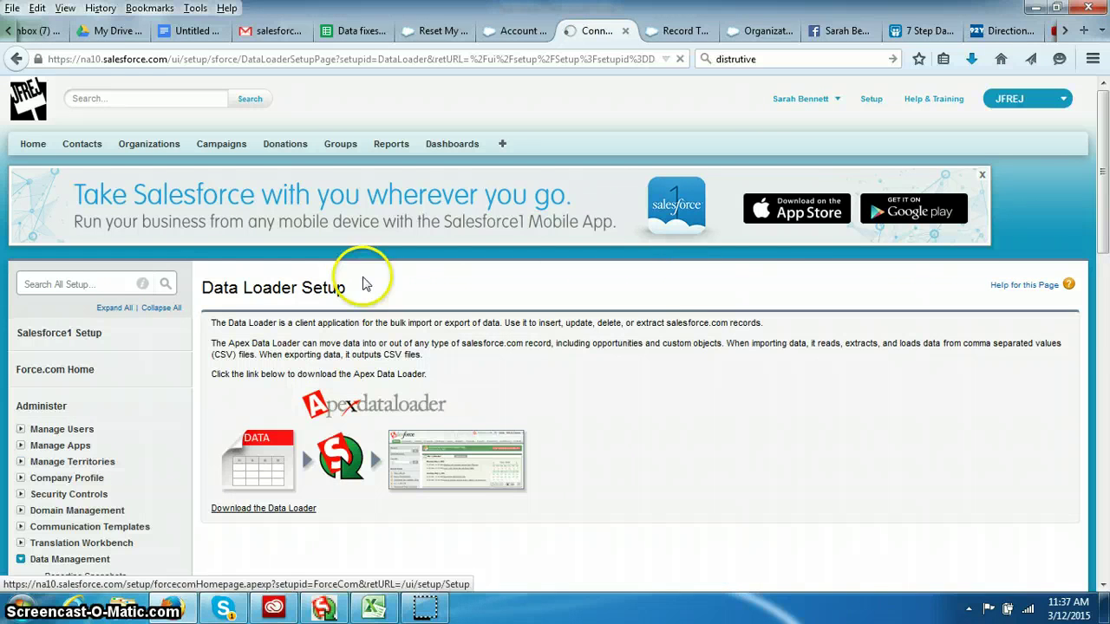
pyautogui.click(275, 511)
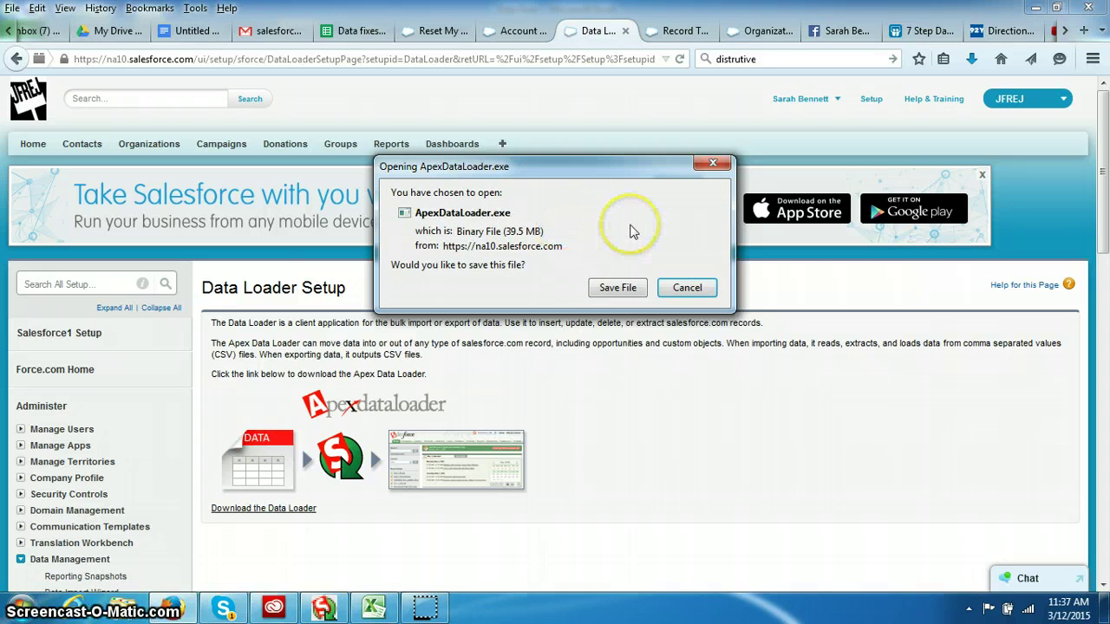
pyautogui.click(713, 165)
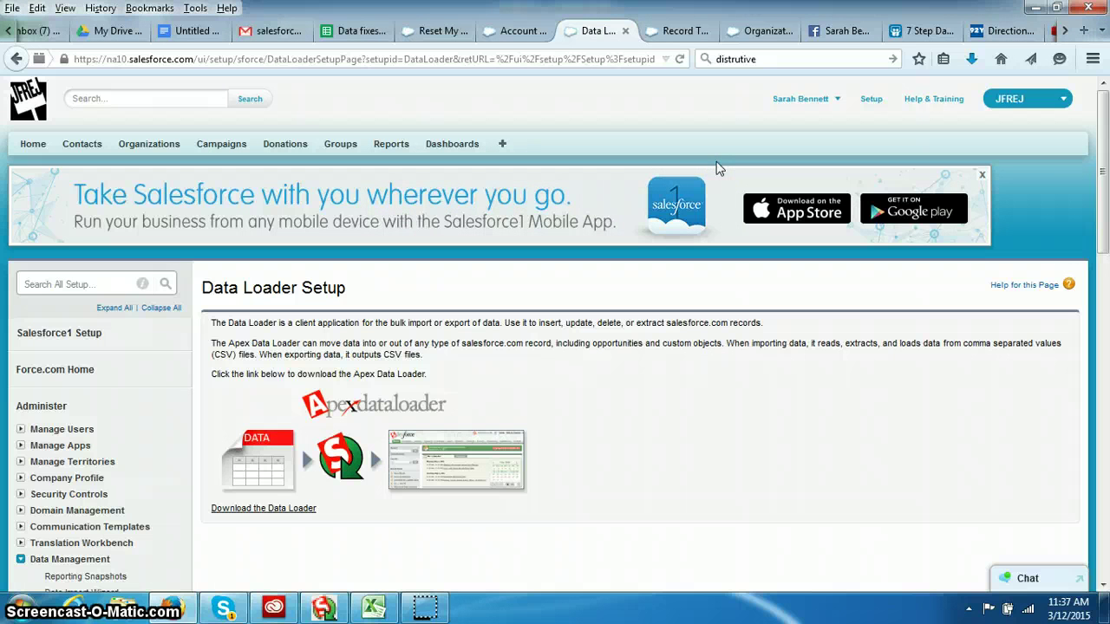
pyautogui.click(328, 609)
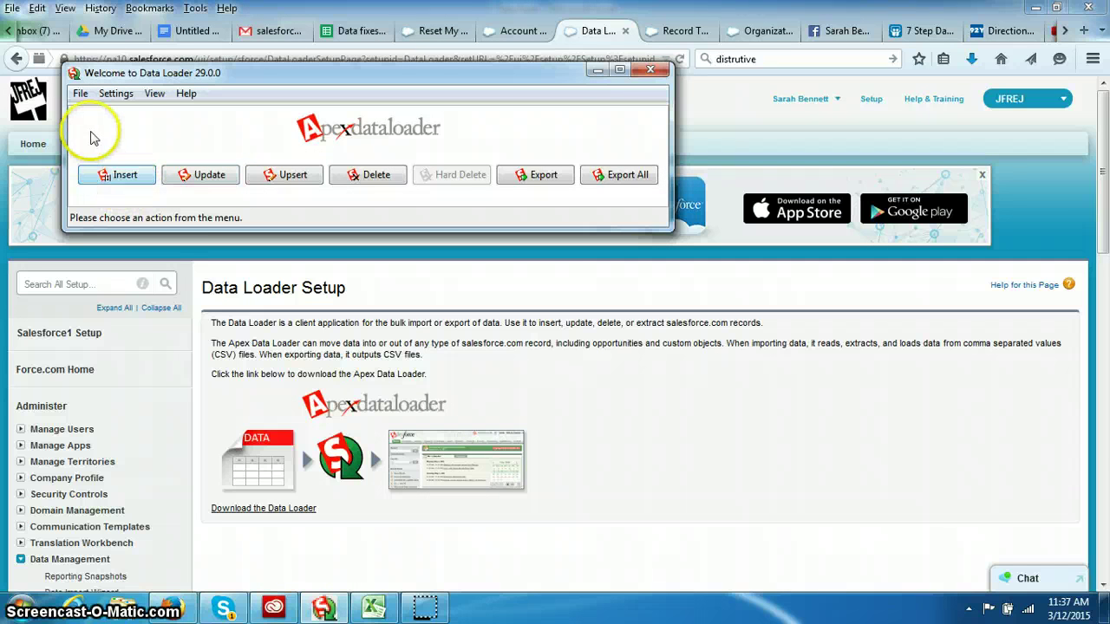
# Start an Insert and paste the Salesforce account username over the old one at login.
pyautogui.click(130, 176)
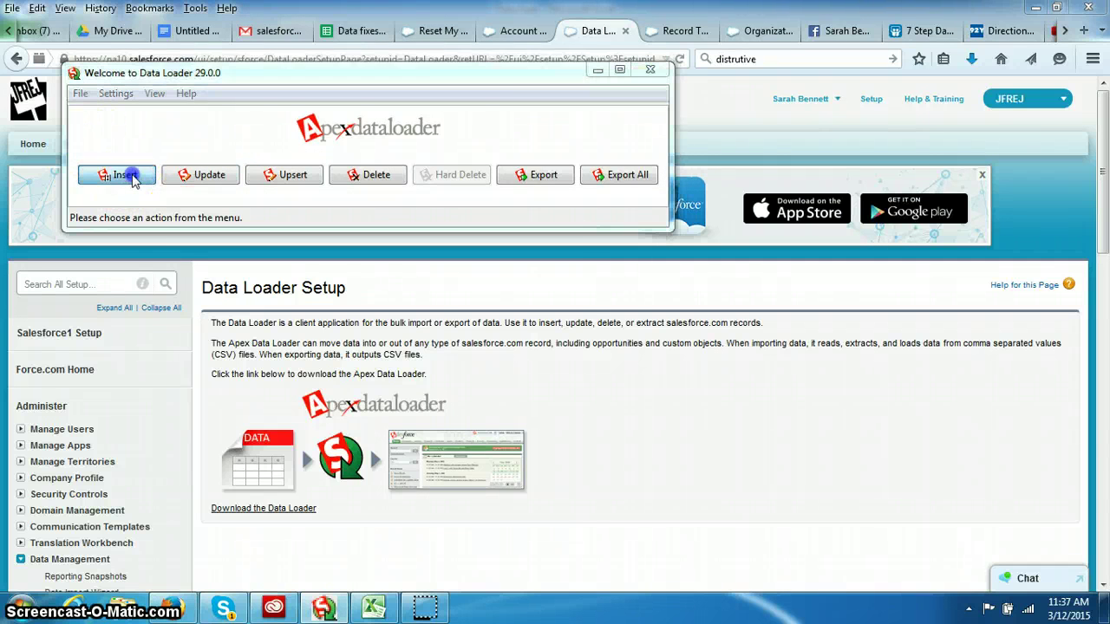
pyautogui.click(331, 210)
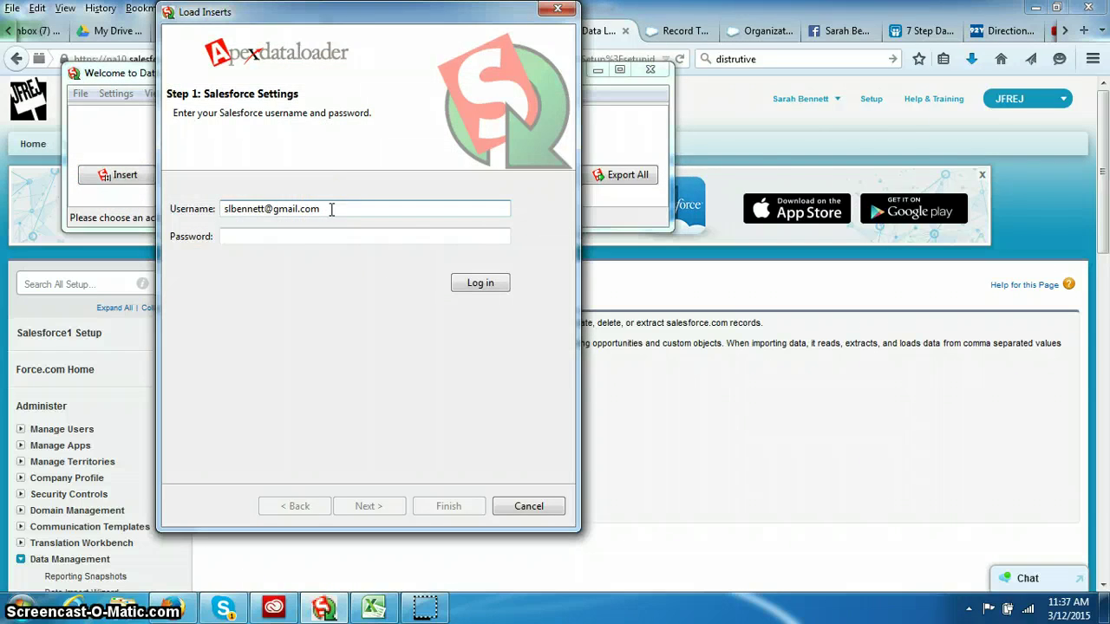
pyautogui.moveTo(331, 210); pyautogui.dragTo(155, 224)
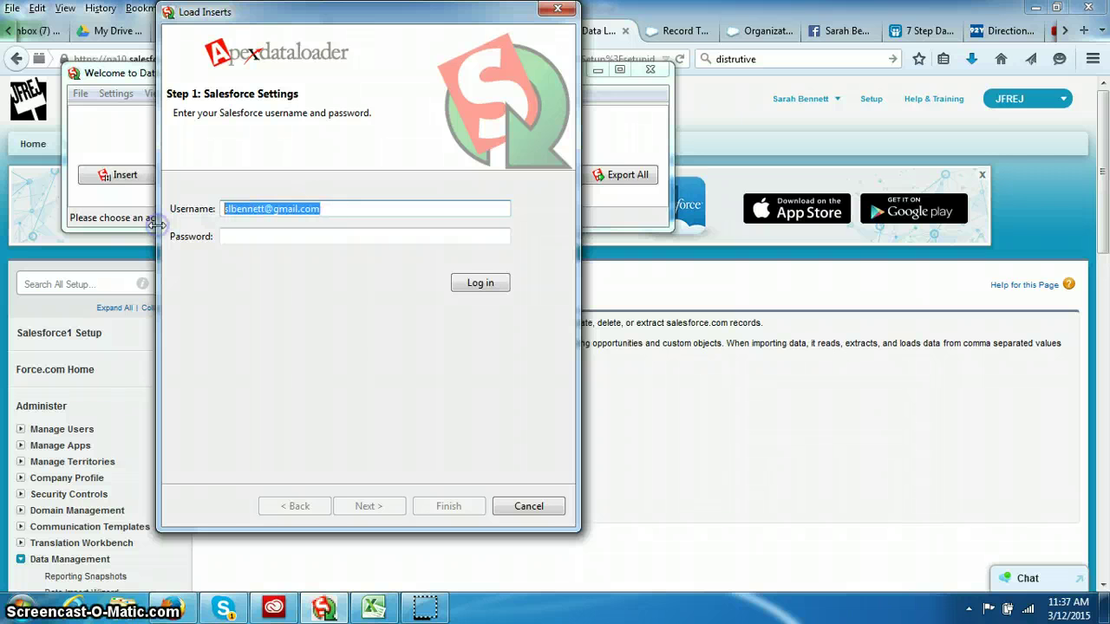
pyautogui.hotkey('ctrl', 'v')
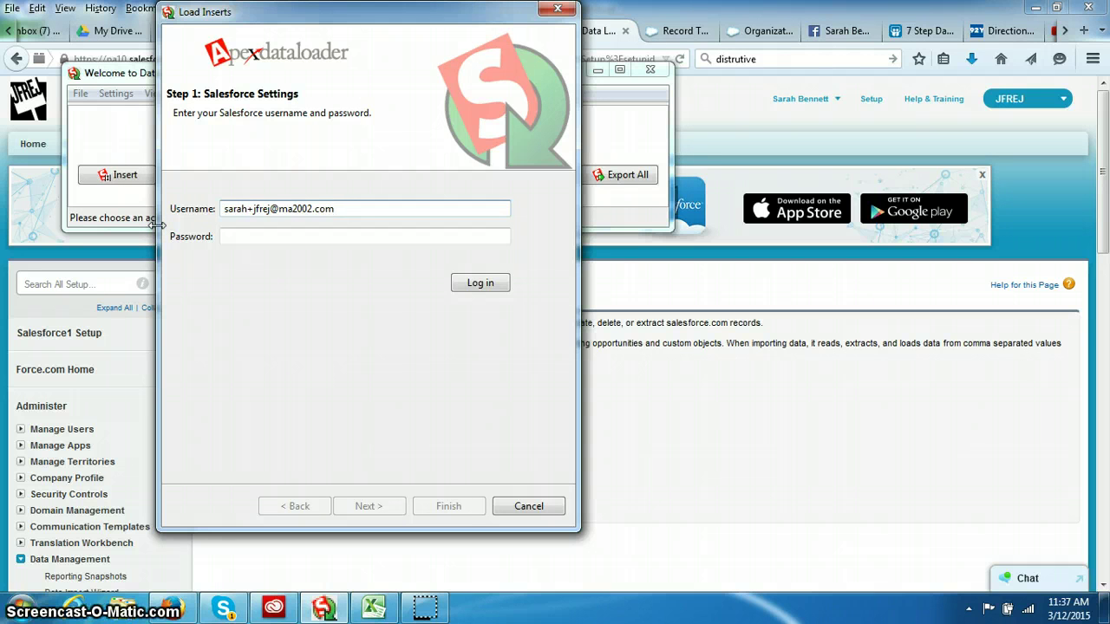
# Enter part of the account password, then return to the browser's Data Loader Setup page.
pyautogui.click(236, 235)
pyautogui.write('••••')
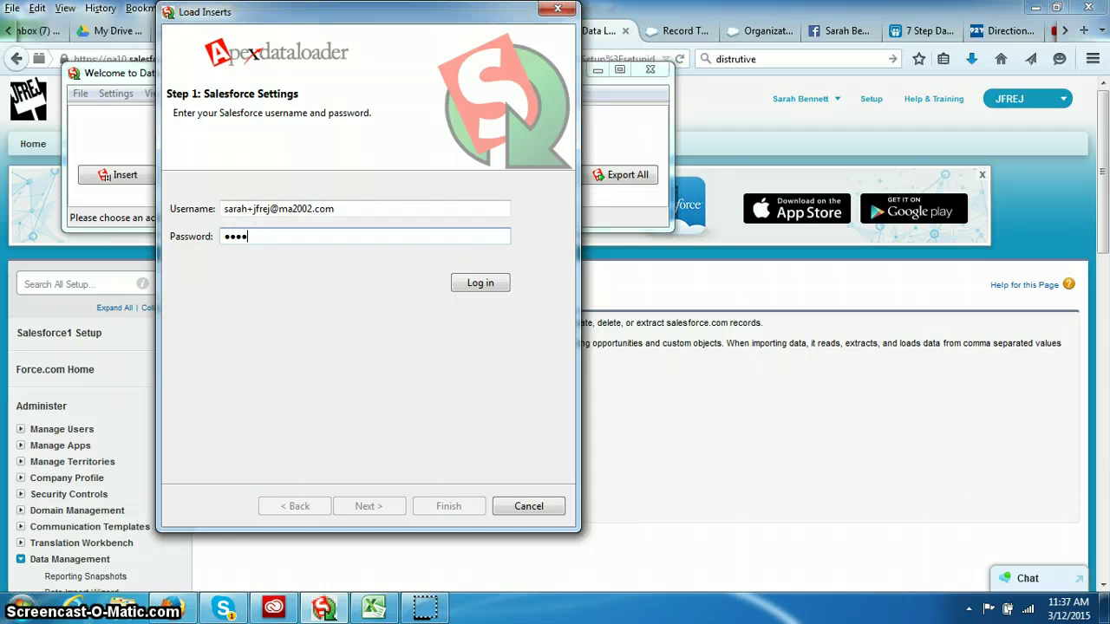
pyautogui.write('•••')
pyautogui.click(711, 13)
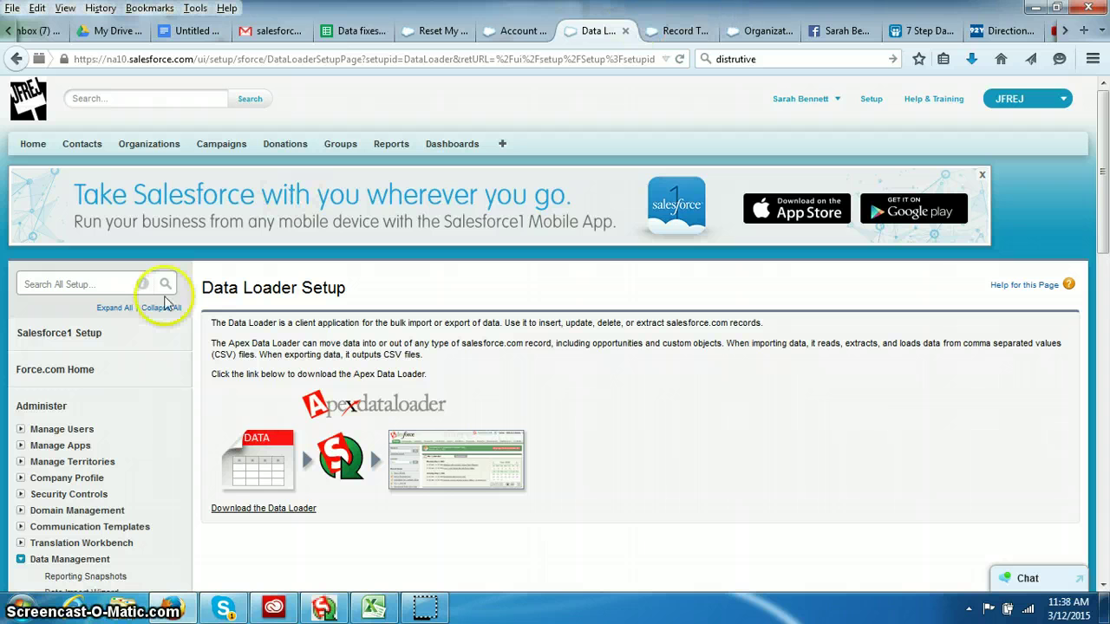
# From the user menu's My Settings, quick-find 'to' and open Reset My Security Token.
pyautogui.click(439, 31)
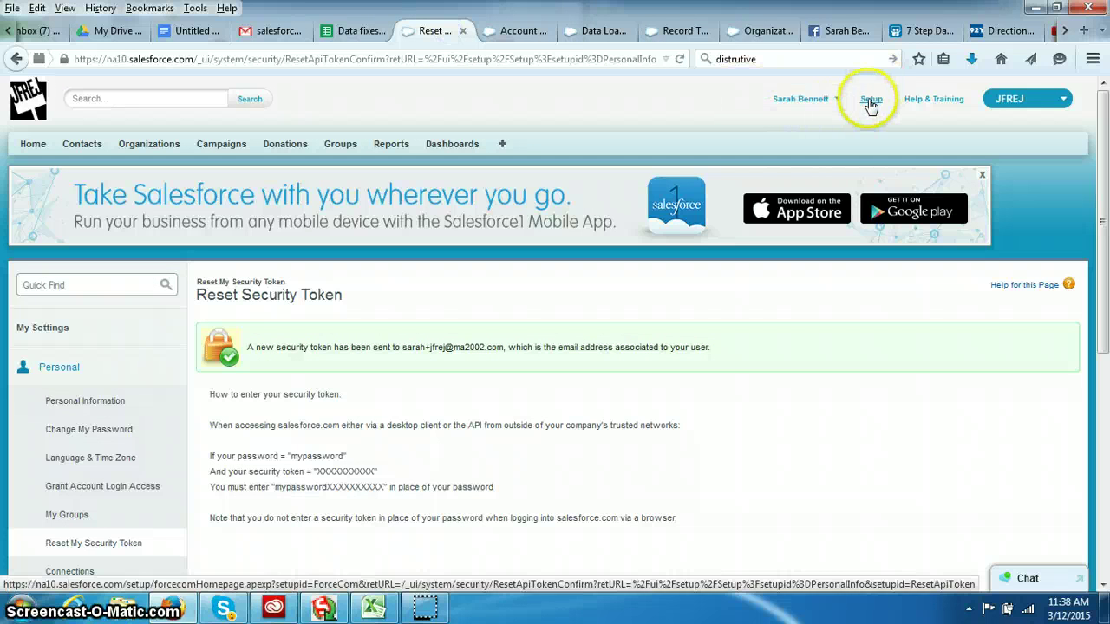
pyautogui.click(798, 103)
pyautogui.click(798, 102)
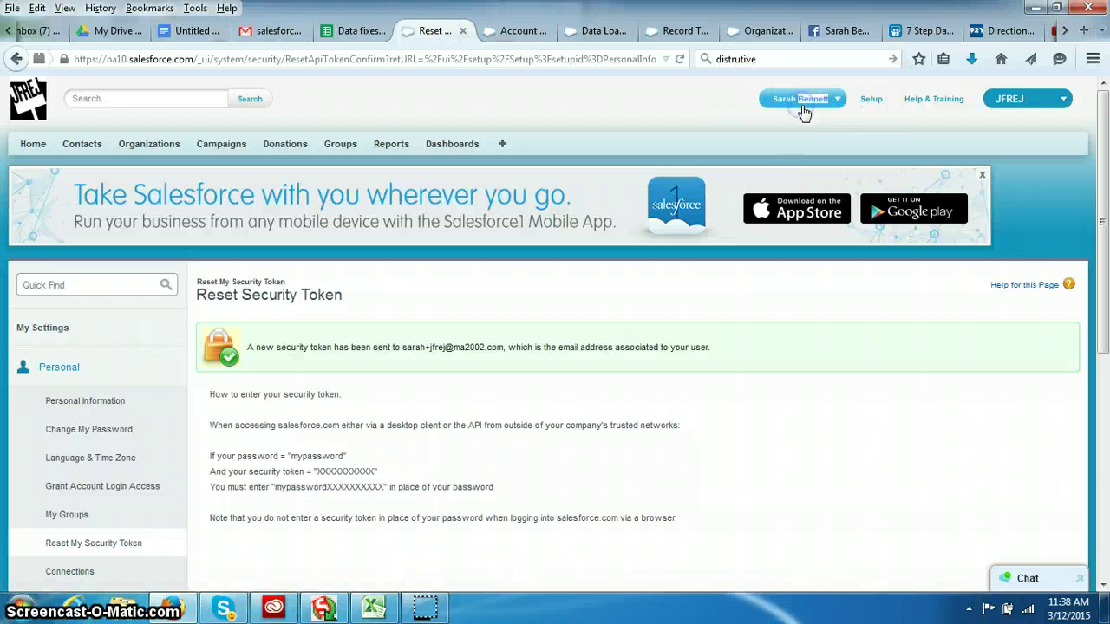
pyautogui.click(786, 103)
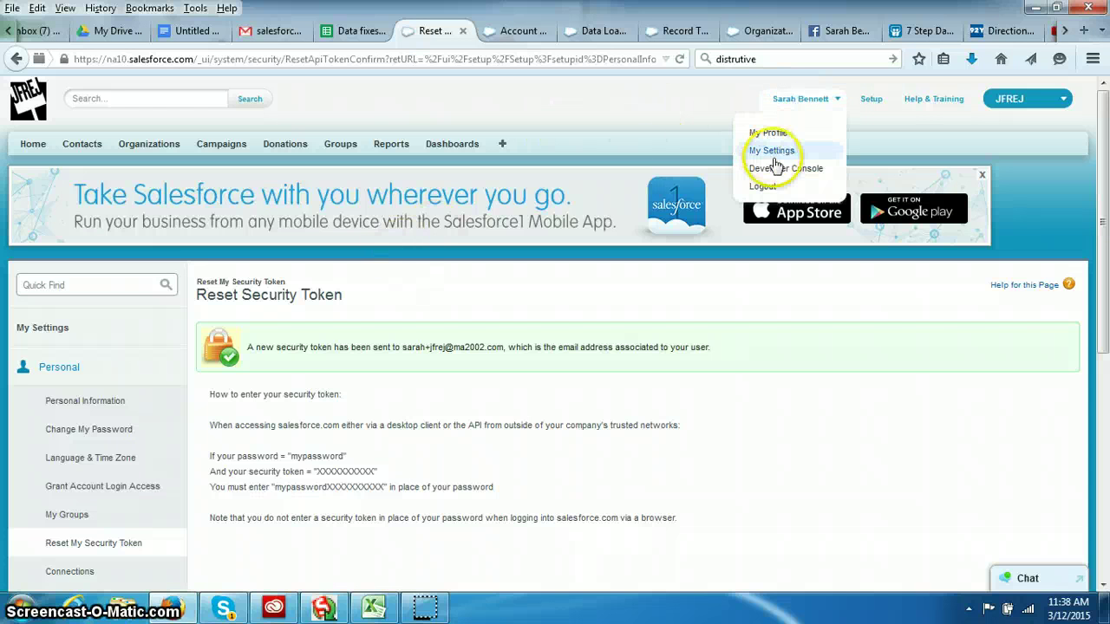
pyautogui.click(752, 152)
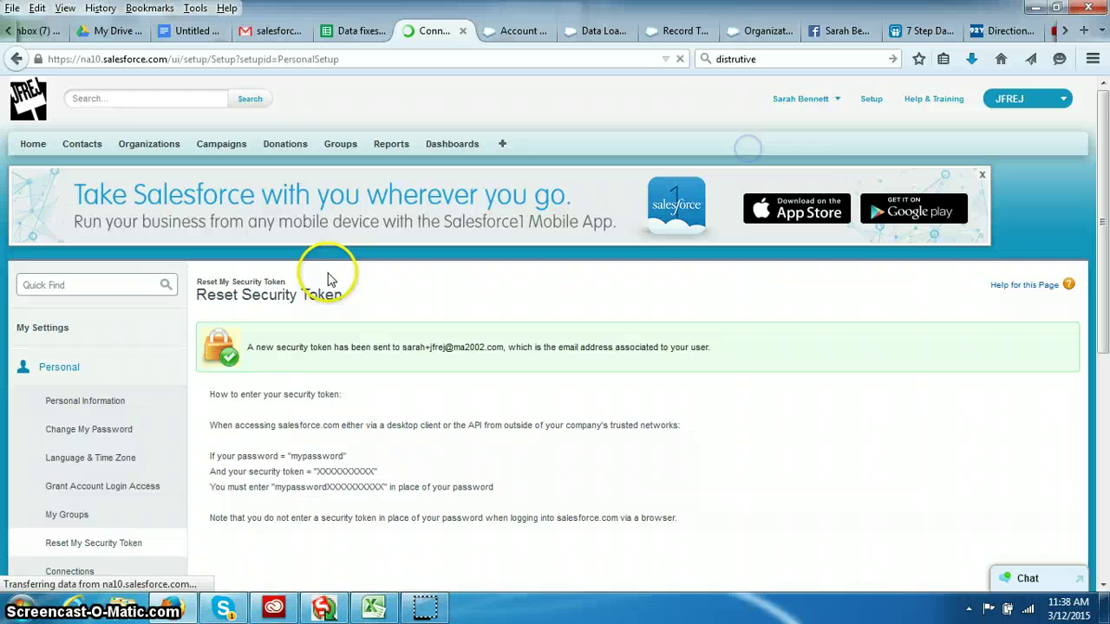
pyautogui.click(49, 286)
pyautogui.write('to')
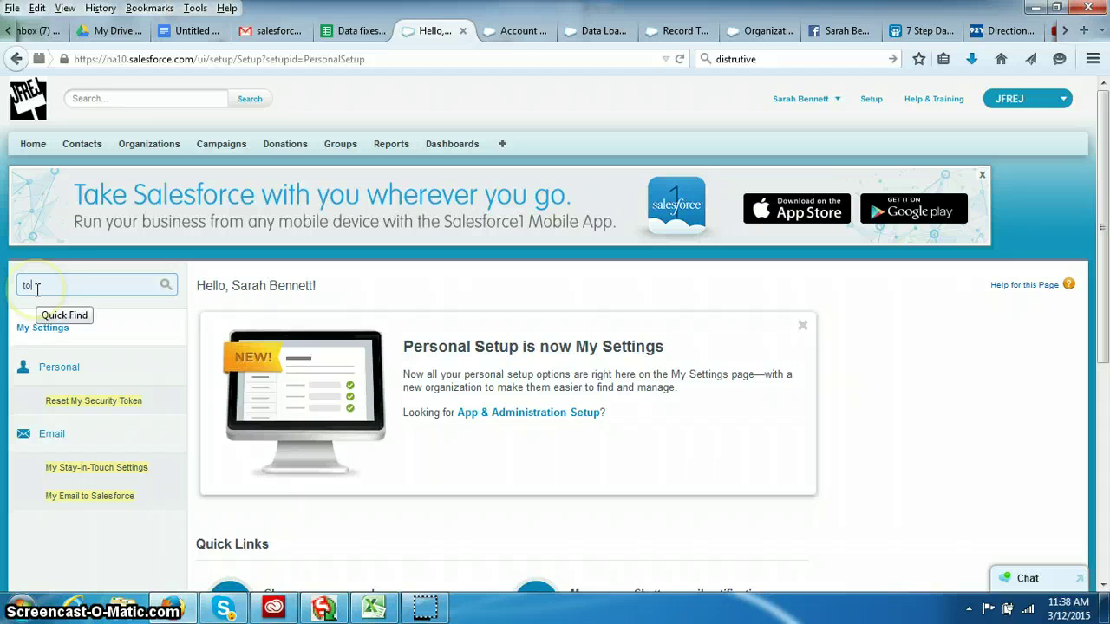
pyautogui.click(76, 404)
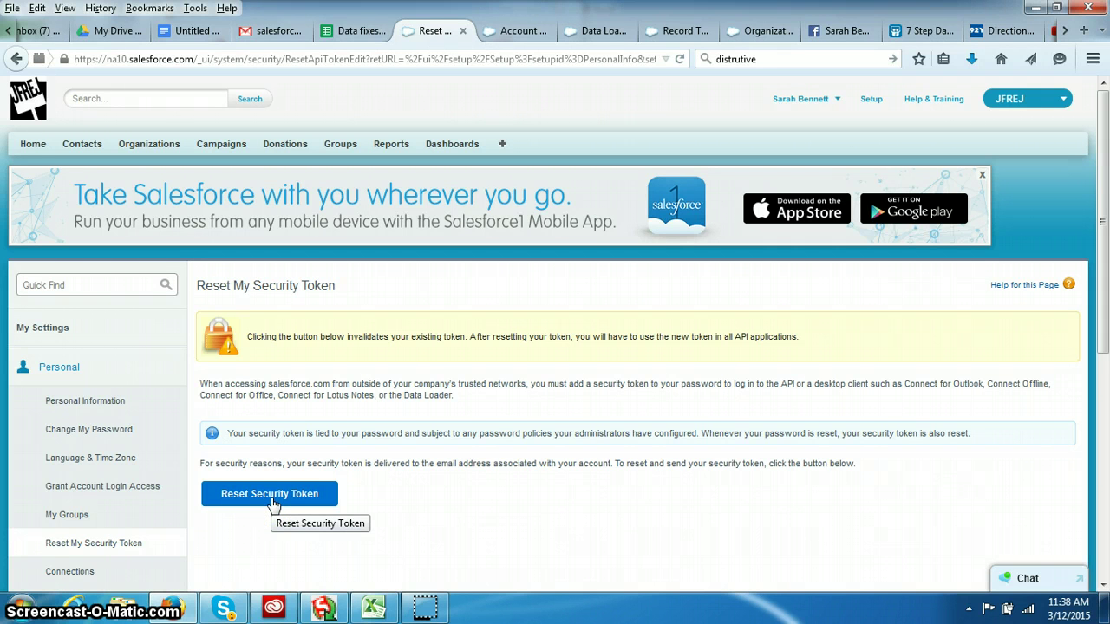
# Copy the new security token from the salesforce.com confirmation email in Gmail.
pyautogui.click(267, 33)
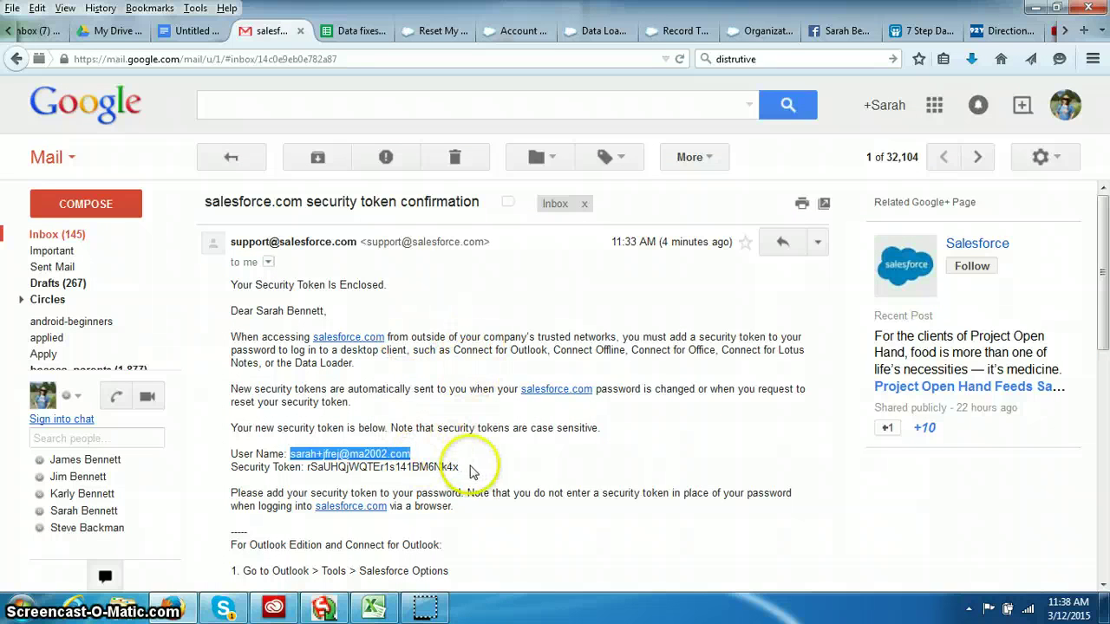
pyautogui.click(438, 469)
pyautogui.moveTo(416, 469); pyautogui.dragTo(306, 468)
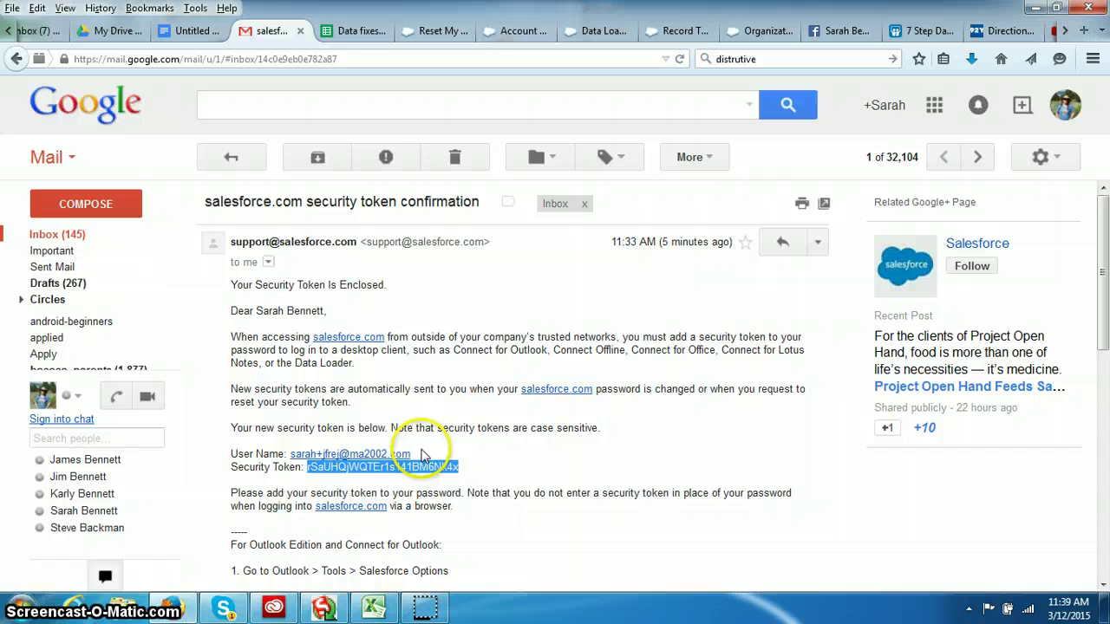
pyautogui.rightClick(423, 473)
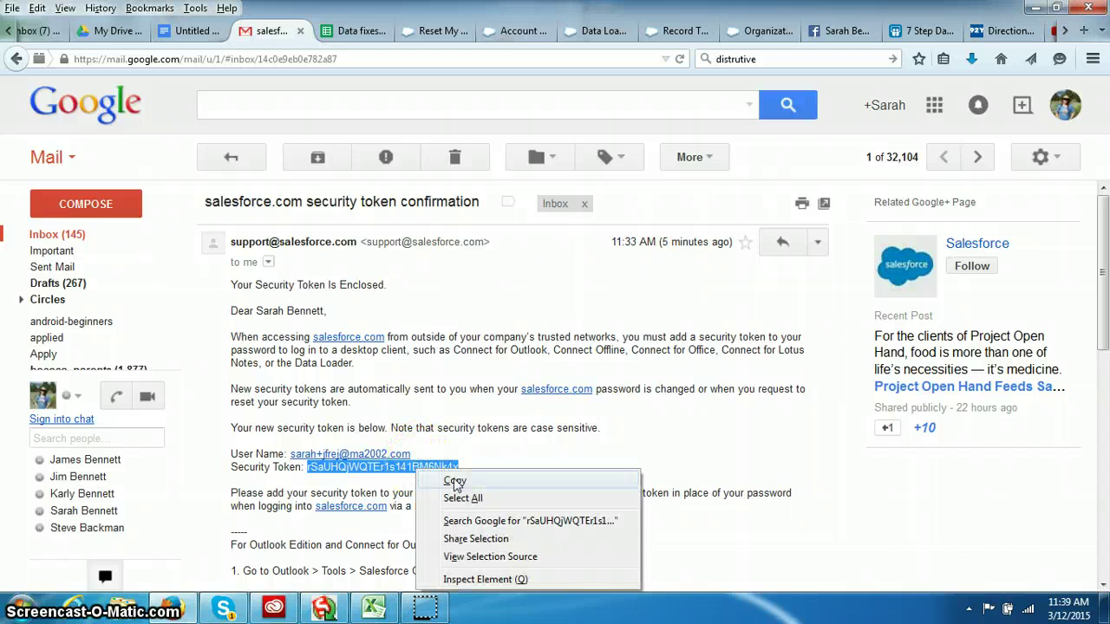
pyautogui.click(454, 480)
pyautogui.click(325, 609)
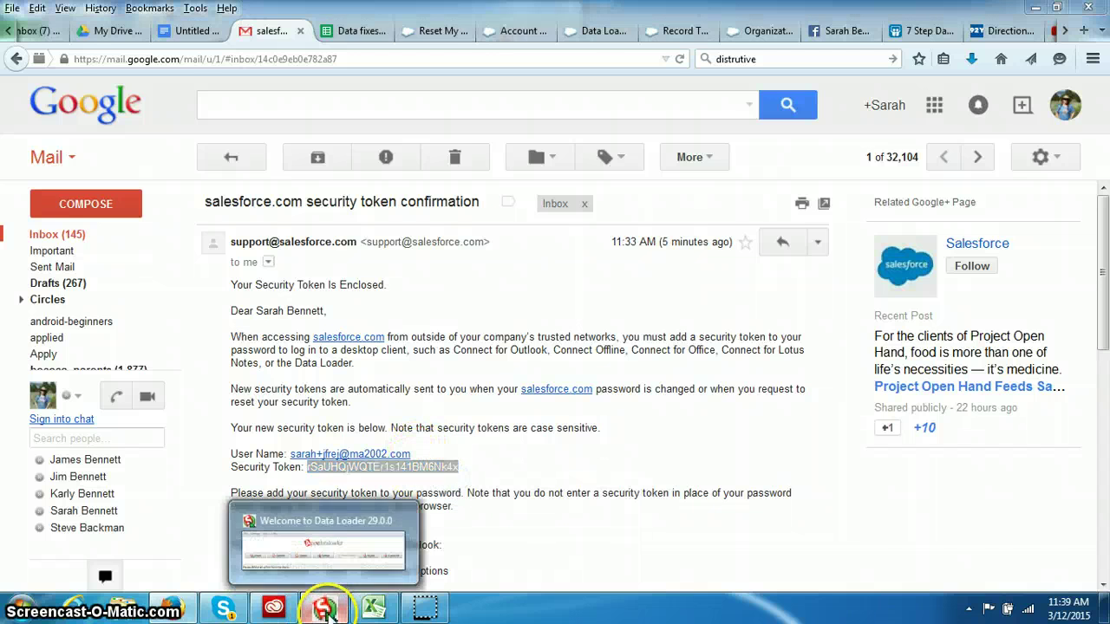
# Log in to Data Loader with the password plus pasted security token, then continue to object selection.
pyautogui.click(322, 525)
pyautogui.click(287, 237)
pyautogui.write('********')
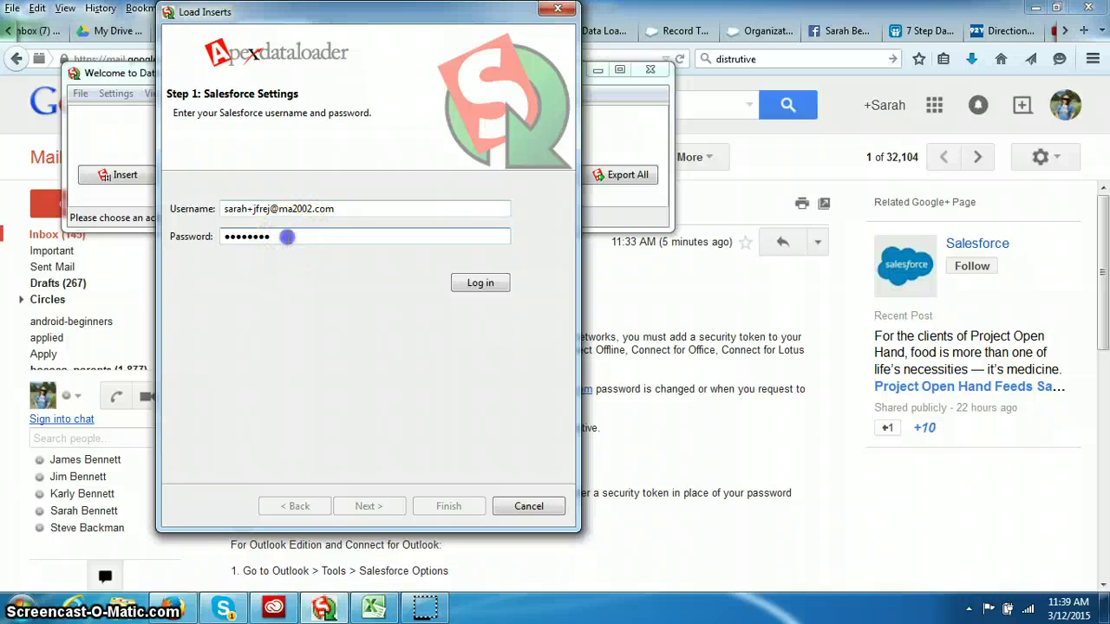
pyautogui.hotkey('ctrl', 'v')
pyautogui.click(479, 284)
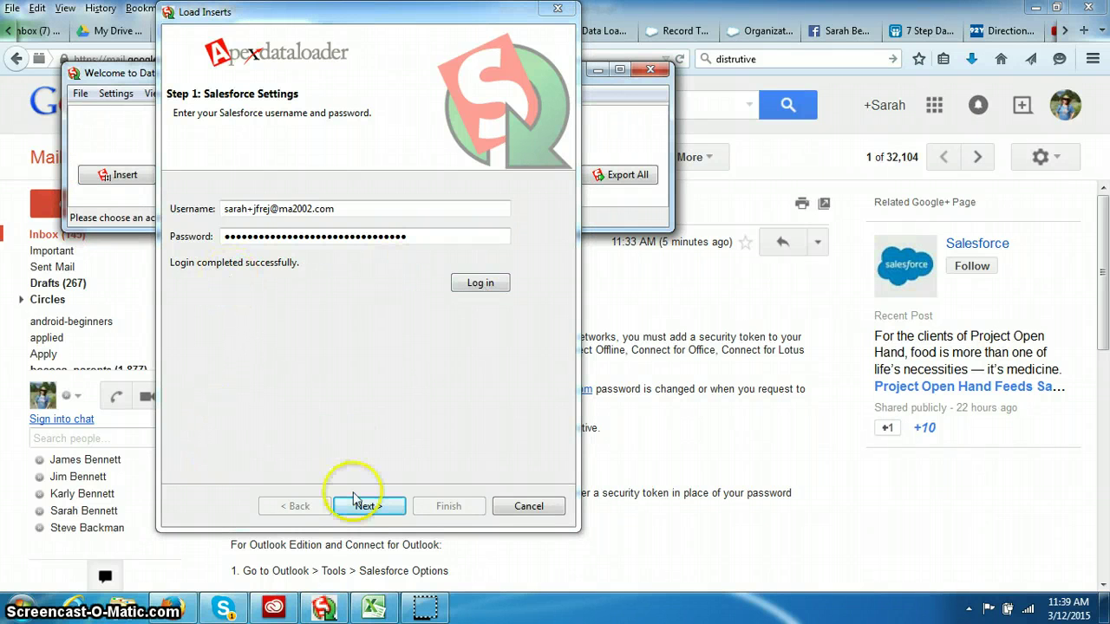
pyautogui.click(371, 507)
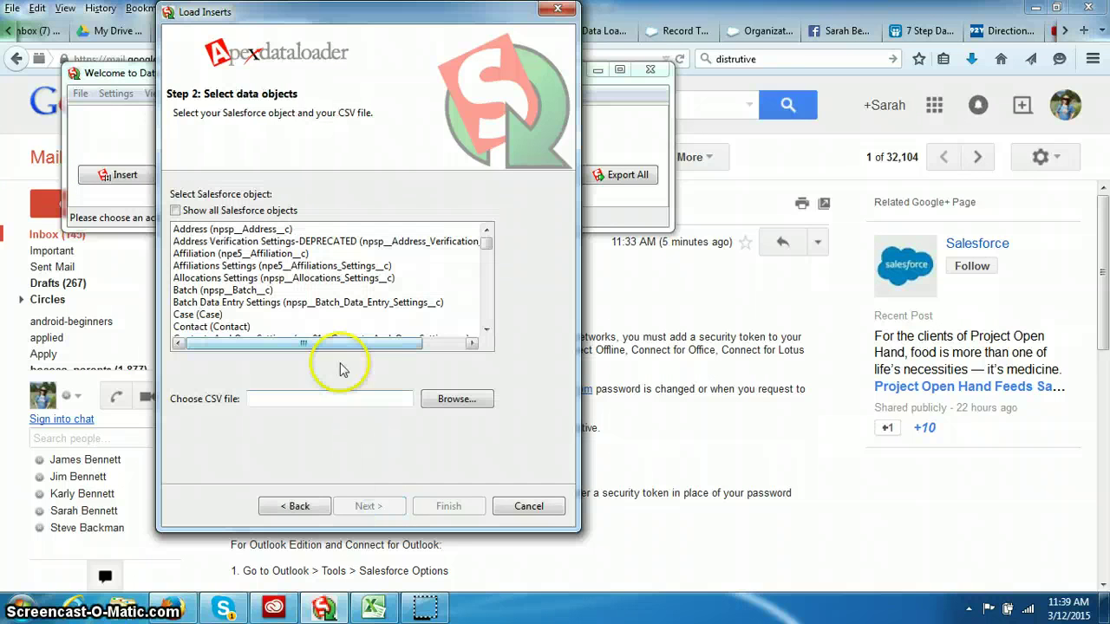